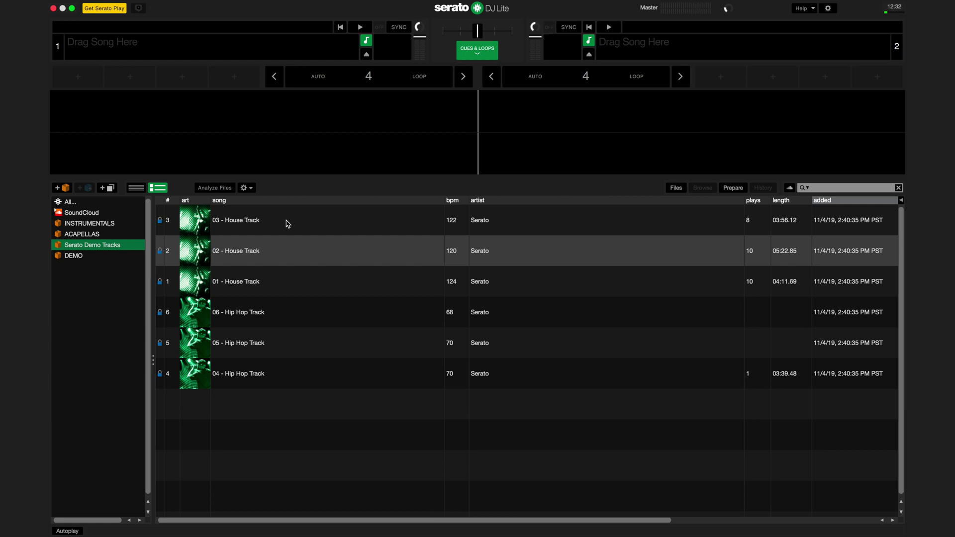
Step: Drag 03 - House Track from the library to deck 1 and 02 - House Track to deck 2
left_click_drag(286, 224, 246, 127)
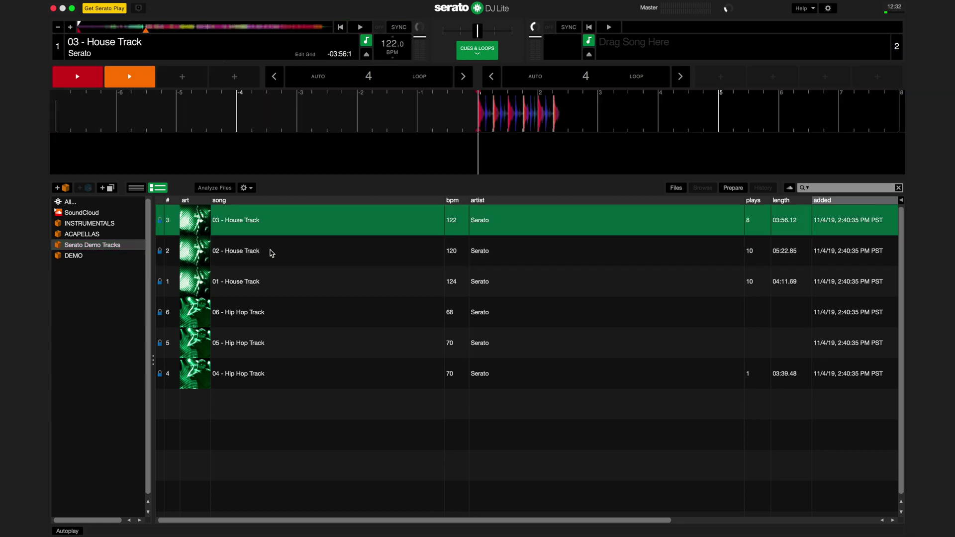
left_click_drag(270, 253, 603, 52)
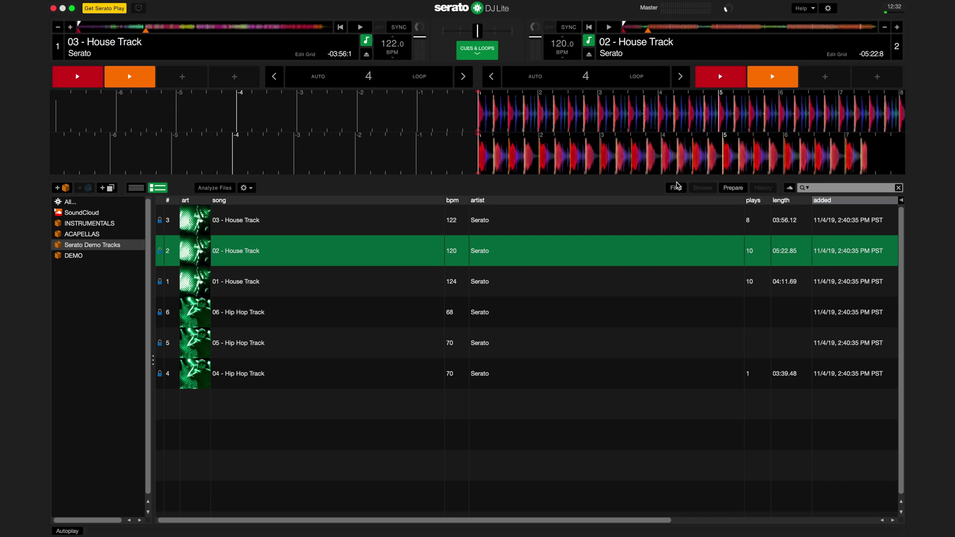
Step: Create a New Songs crate from the New Songs folder inside Music
left_click(677, 187)
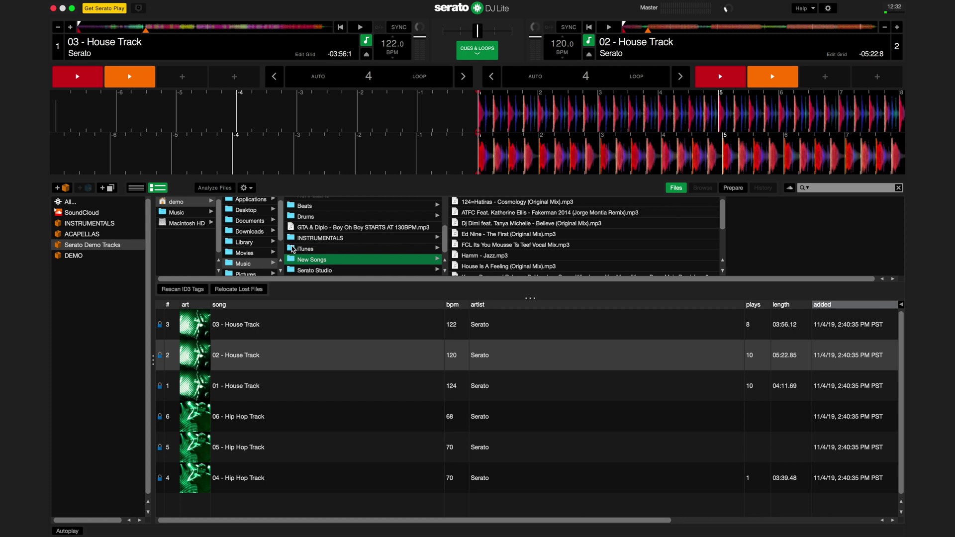
left_click(246, 264)
scroll(300, 267, "down", 3)
scroll(303, 265, "down", 3)
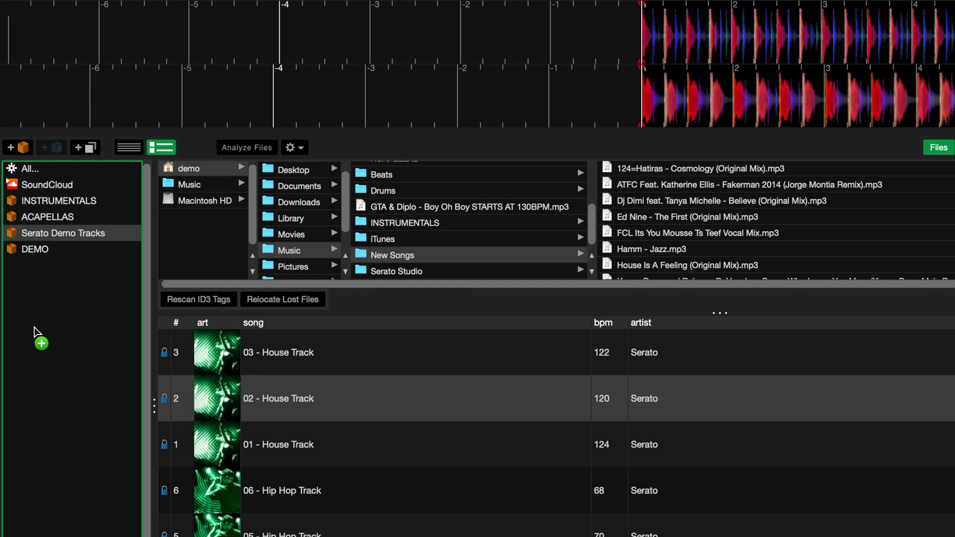
left_click_drag(381, 254, 35, 326)
Step: View the New Songs crate, then show SoundCloud expanded to its albums and playlists
left_click(32, 267)
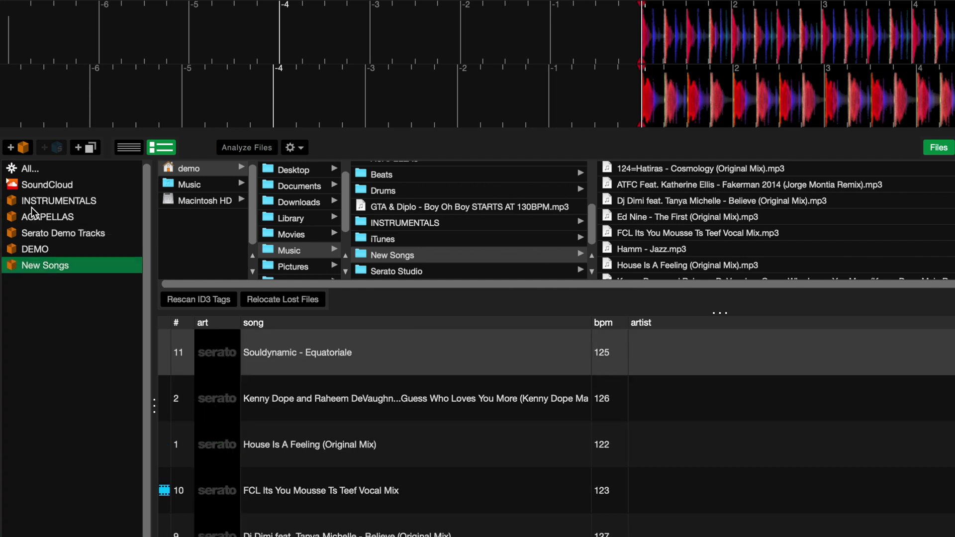
left_click(31, 184)
left_click(57, 213)
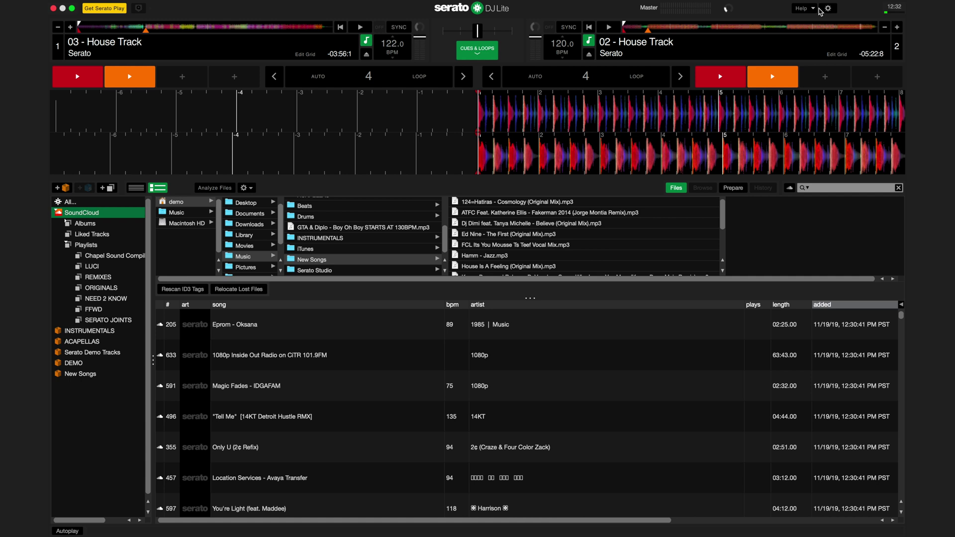
Step: Enable Show iTunes Library under Library + Display settings and list the iTunes tracks
left_click(827, 8)
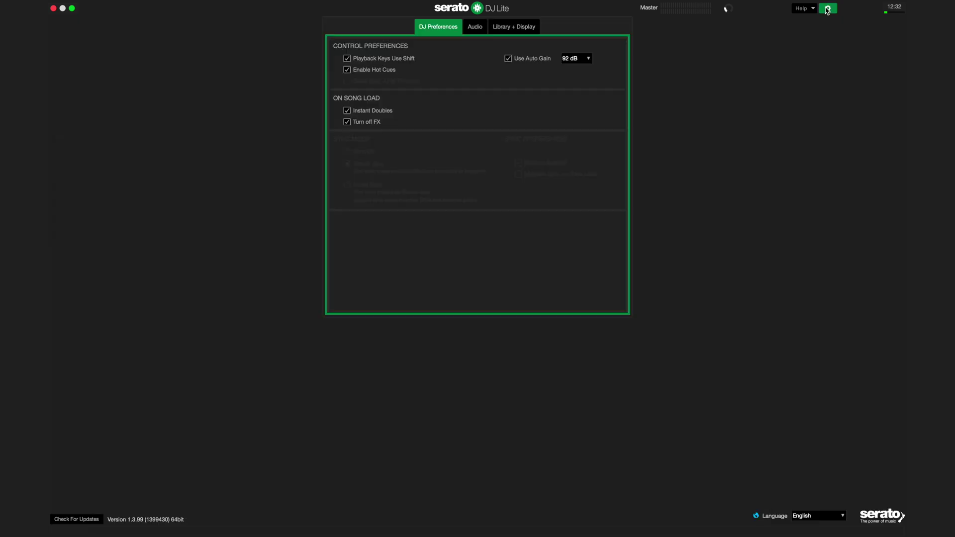
left_click(494, 28)
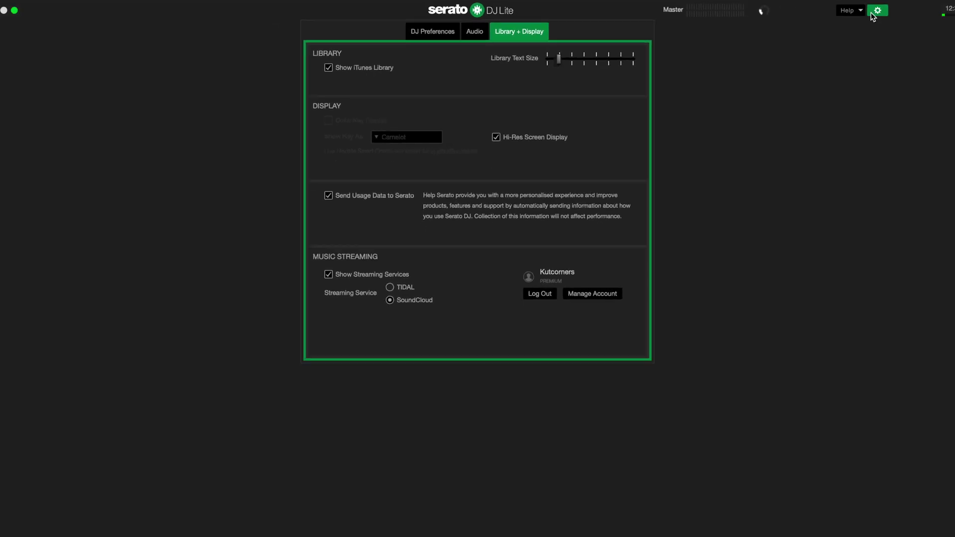
left_click(874, 13)
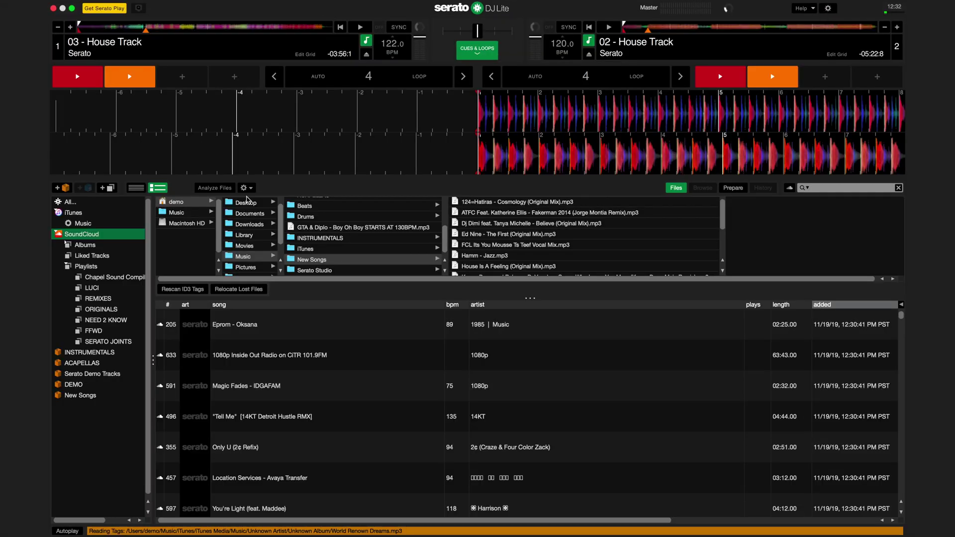
left_click(62, 214)
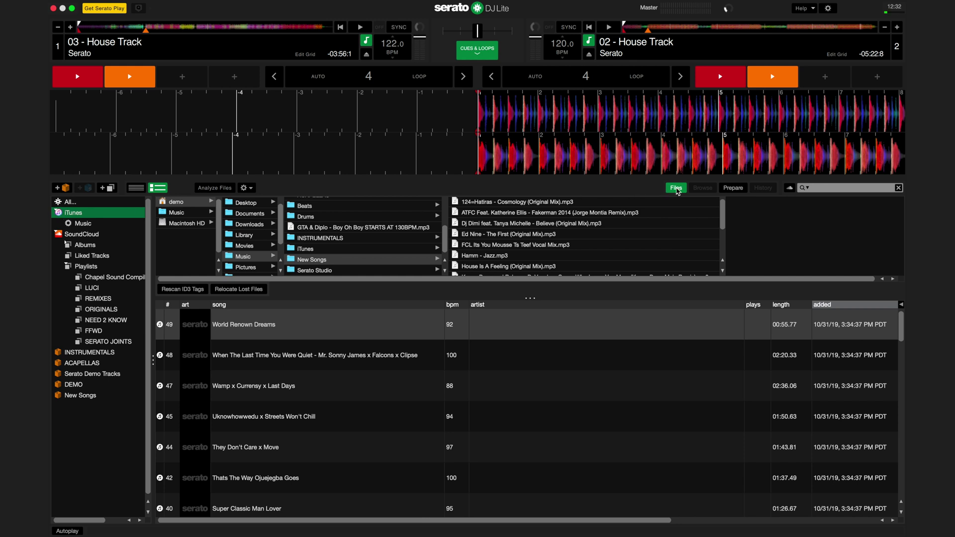
left_click(677, 188)
key("super+Tab")
key("super+Tab")
key("super+Tab")
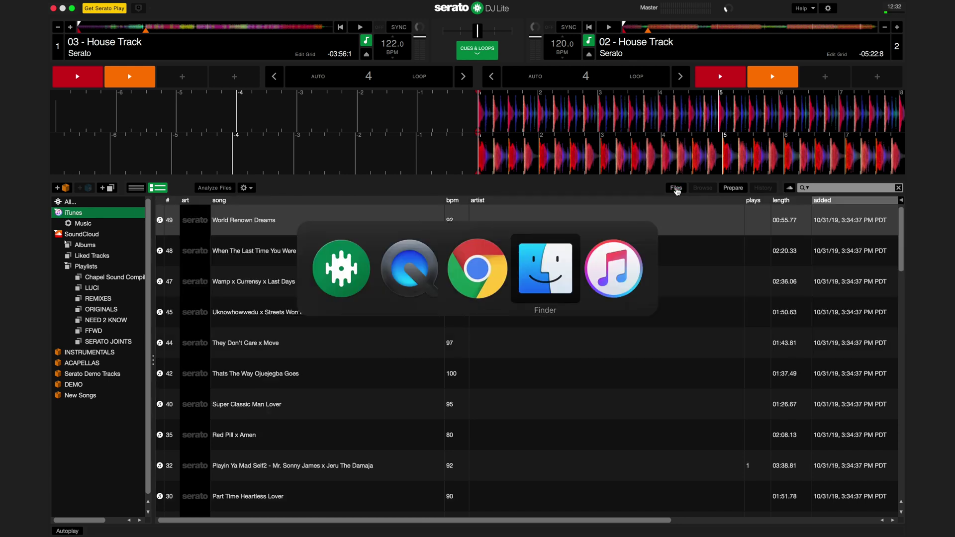
key("super+Tab")
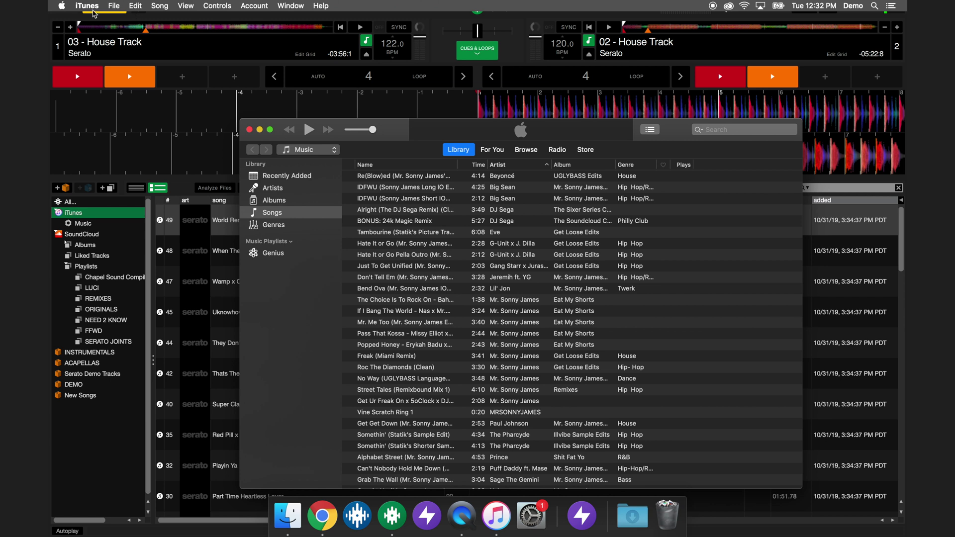
left_click(89, 6)
left_click(101, 34)
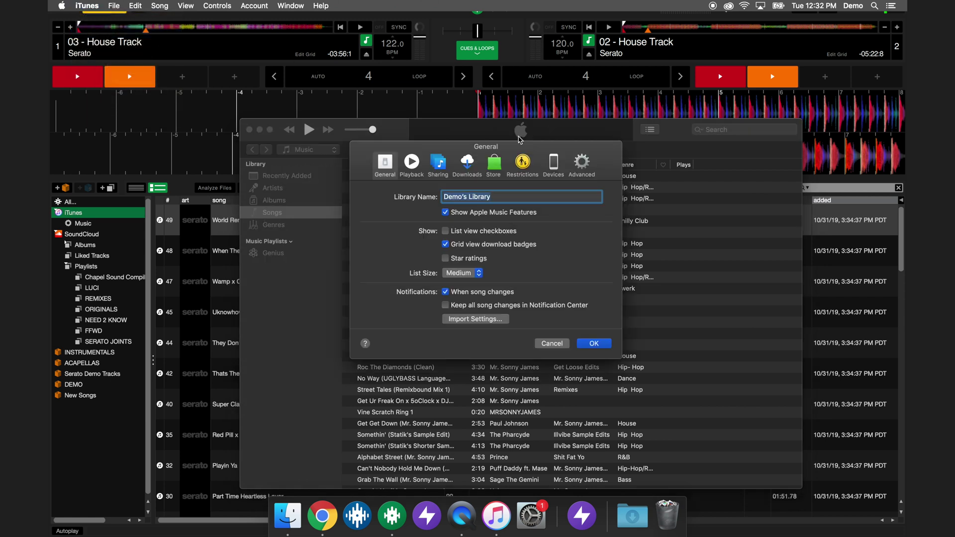
left_click(581, 166)
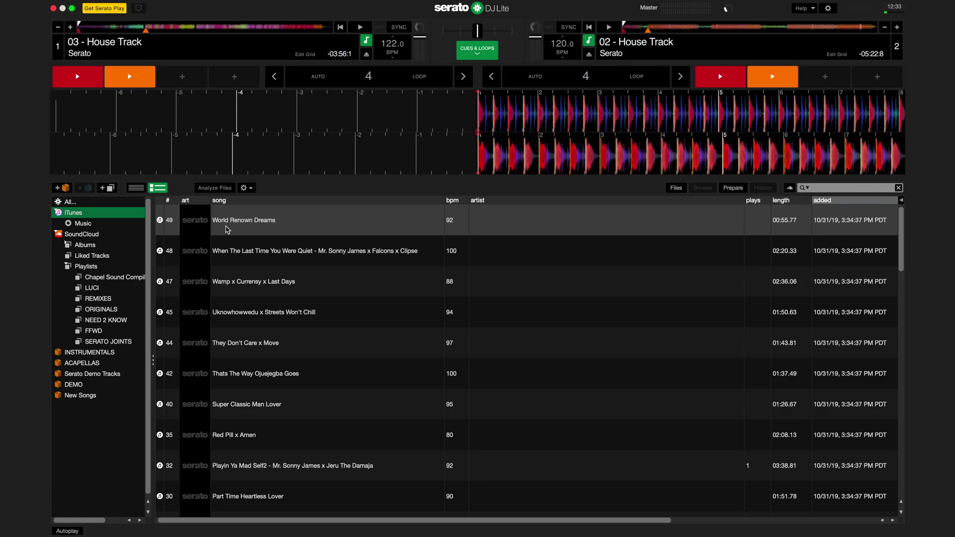
Step: Analyze World Renown Dreams, then start analyzing all 880 library files
left_click(262, 229)
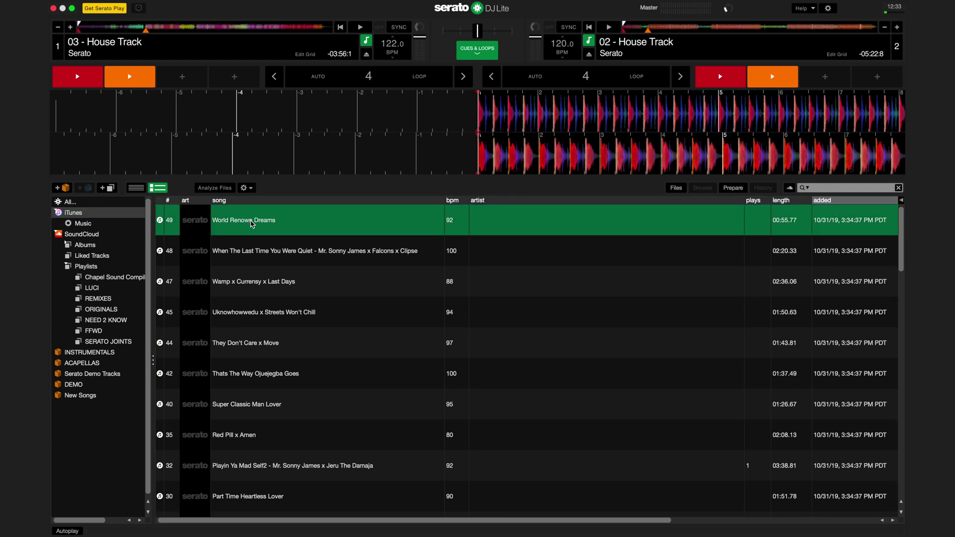
left_click(214, 188)
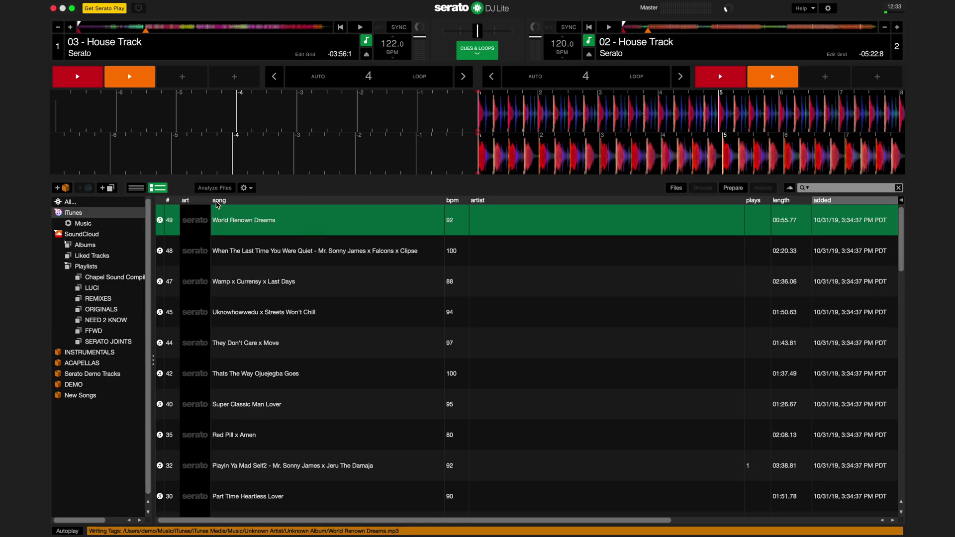
left_click(214, 189)
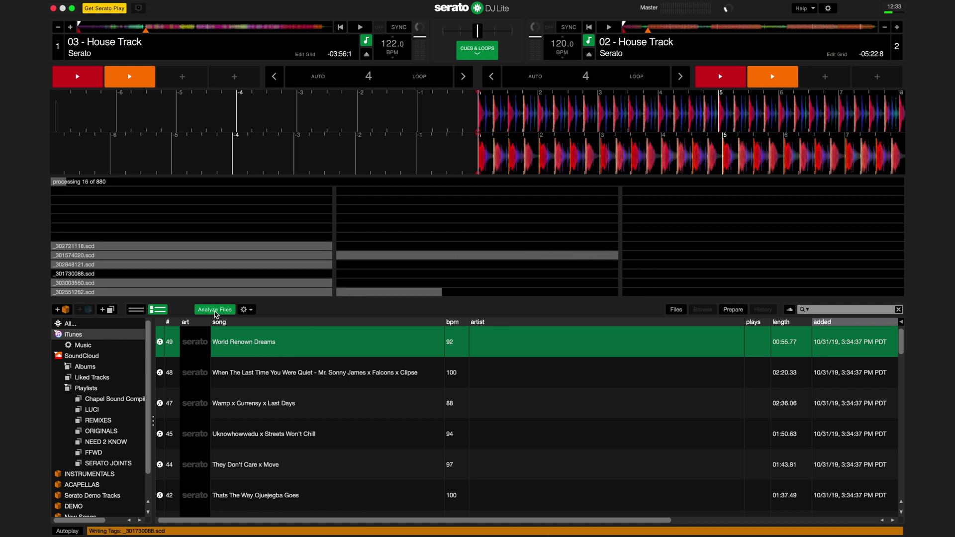
Step: Stop the library analysis and sort the New Songs crate by BPM, highest first
left_click(215, 311)
left_click(86, 395)
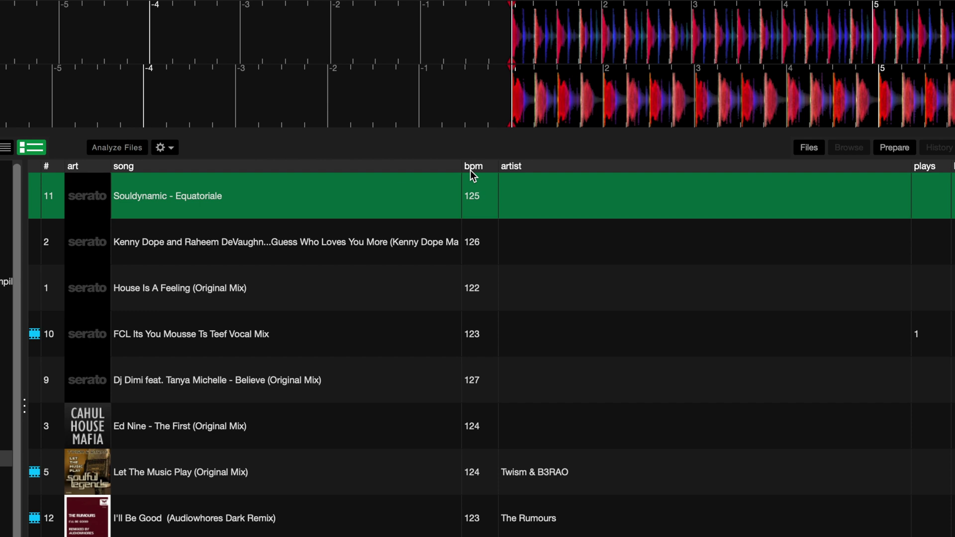
left_click(469, 170)
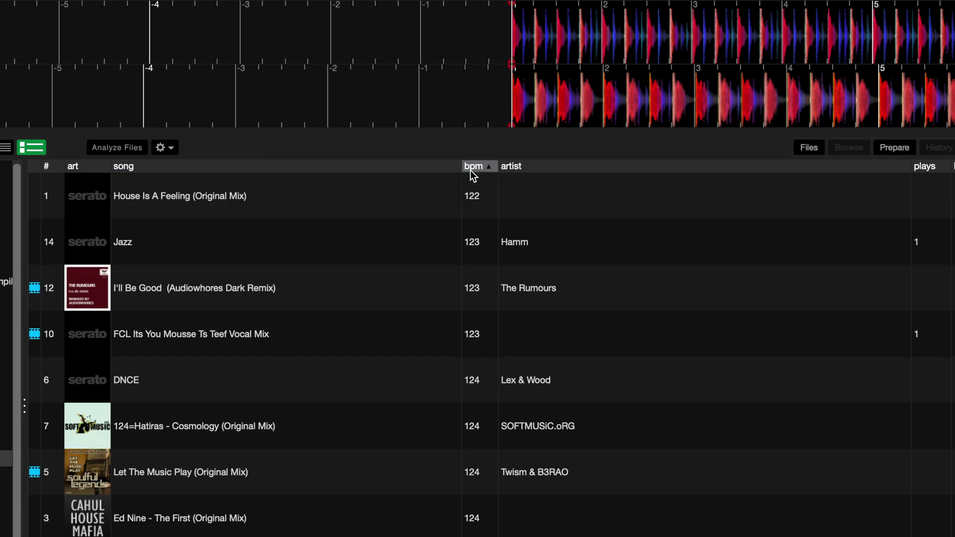
left_click(470, 171)
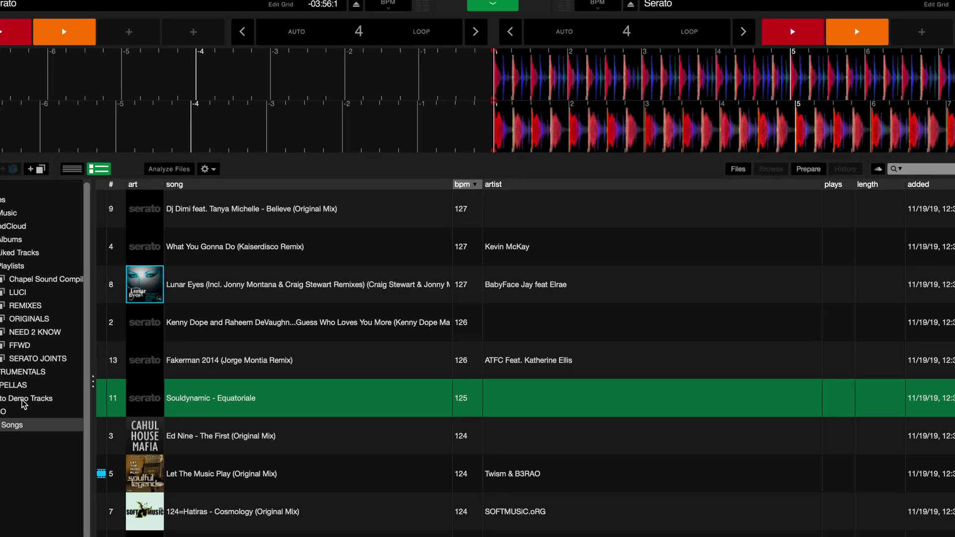
Step: Add BONUS: 24k Magic Remix and No Way (UGLYBASS Language Trap Mix) from iTunes to New Songs
left_click(95, 375)
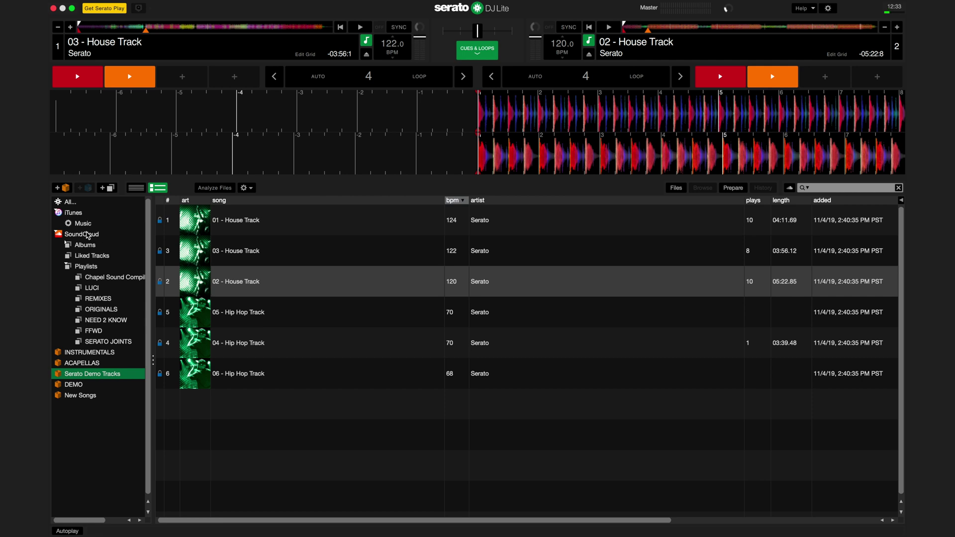
left_click(83, 223)
left_click_drag(248, 252, 82, 396)
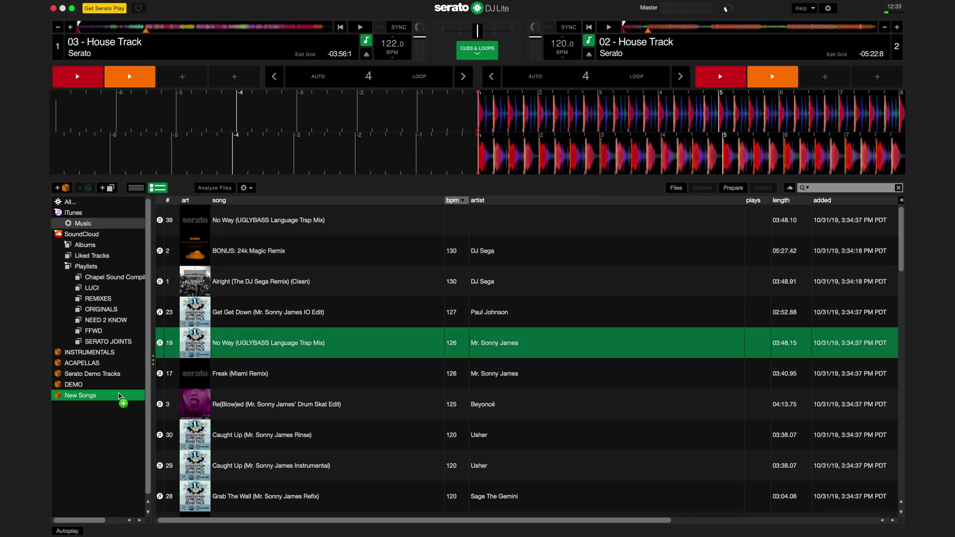
left_click_drag(246, 353, 104, 399)
left_click(103, 397)
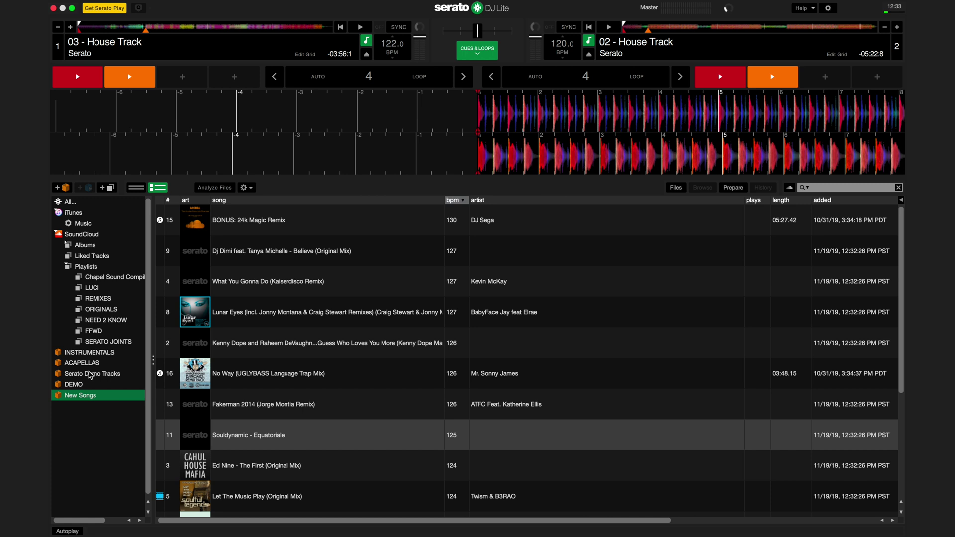
Step: Load 01 - House Track on deck 1 and 03 - House Track on deck 2, then play deck 1
left_click(90, 374)
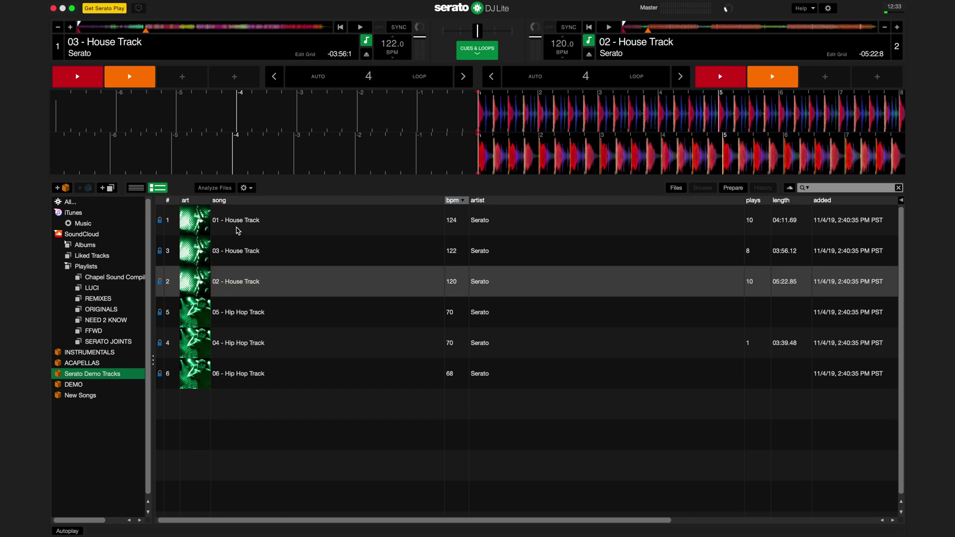
left_click(236, 231)
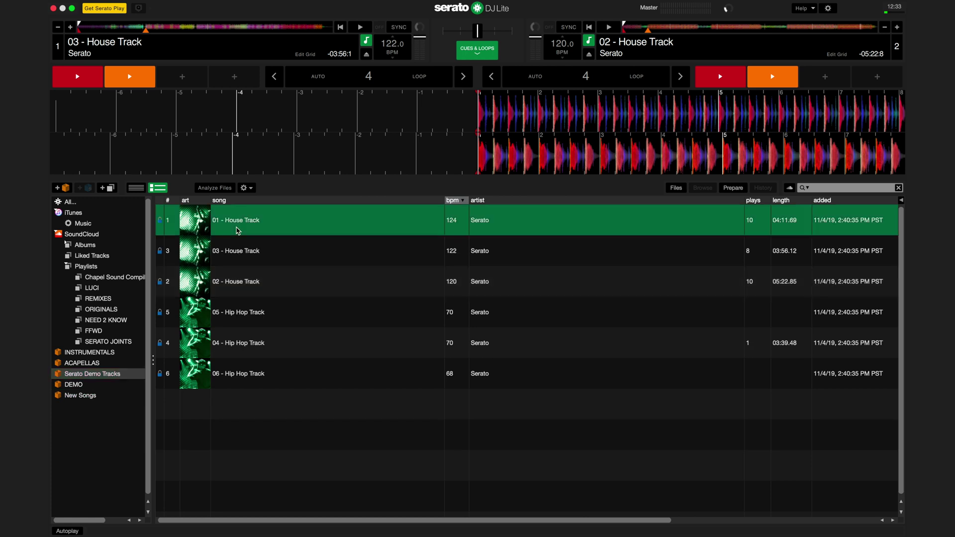
key("shift+Left")
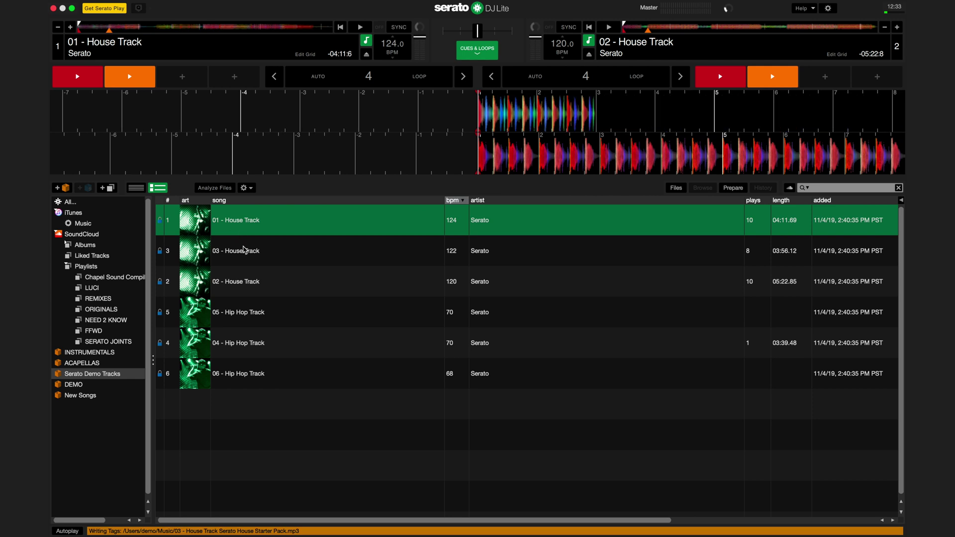
left_click(246, 253)
key("shift+Right")
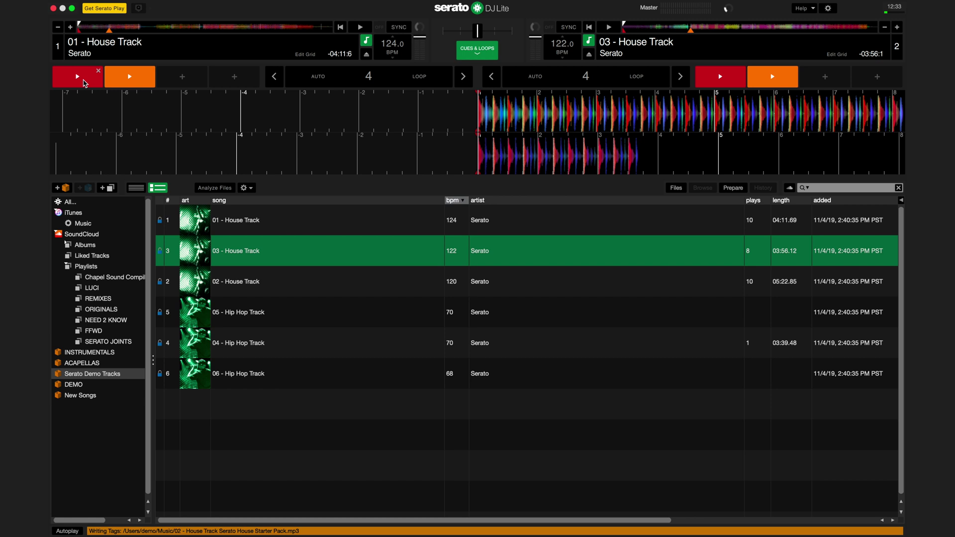
left_click(84, 82)
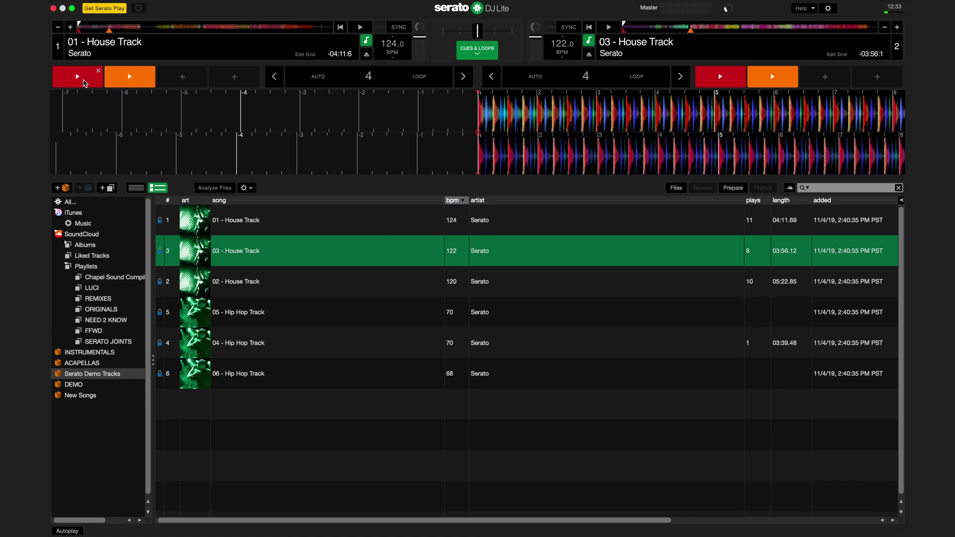
left_click(83, 82)
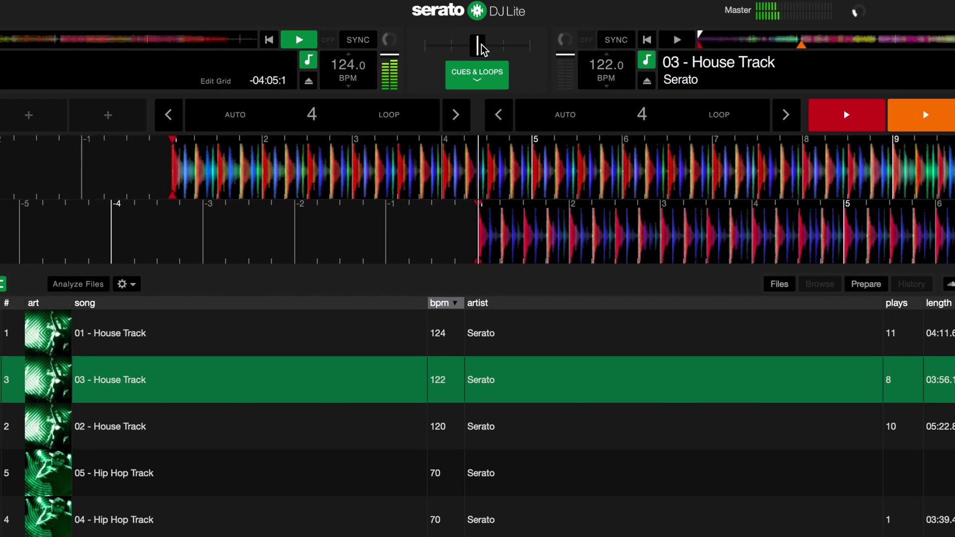
Step: Favour deck 1 on the crossfader and sync deck 2's 03 - House Track to 124 BPM
left_click_drag(477, 46, 407, 54)
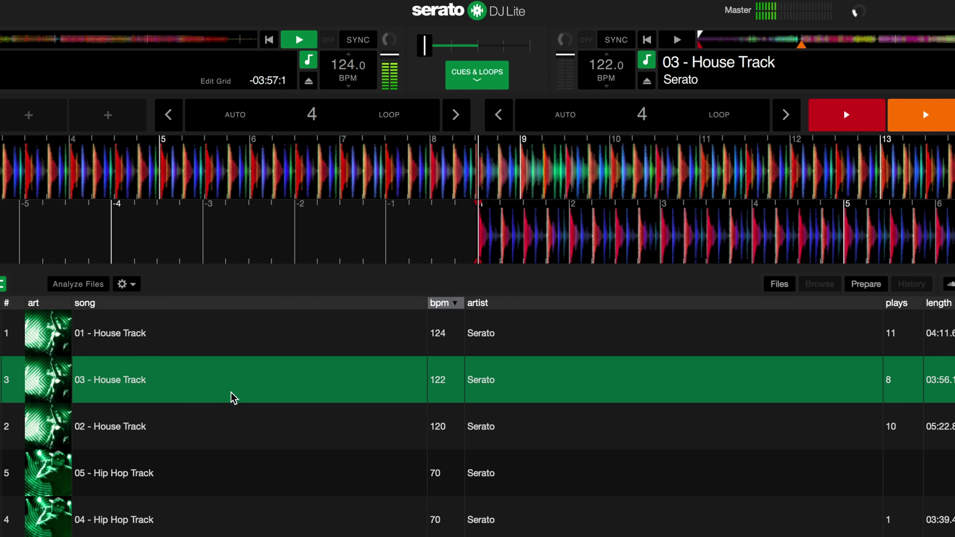
left_click_drag(231, 396, 689, 73)
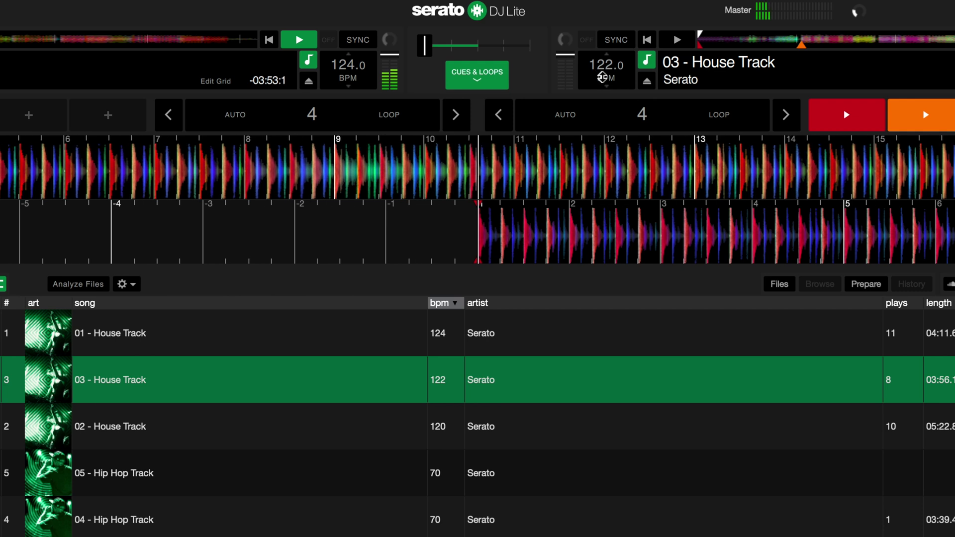
left_click(603, 75)
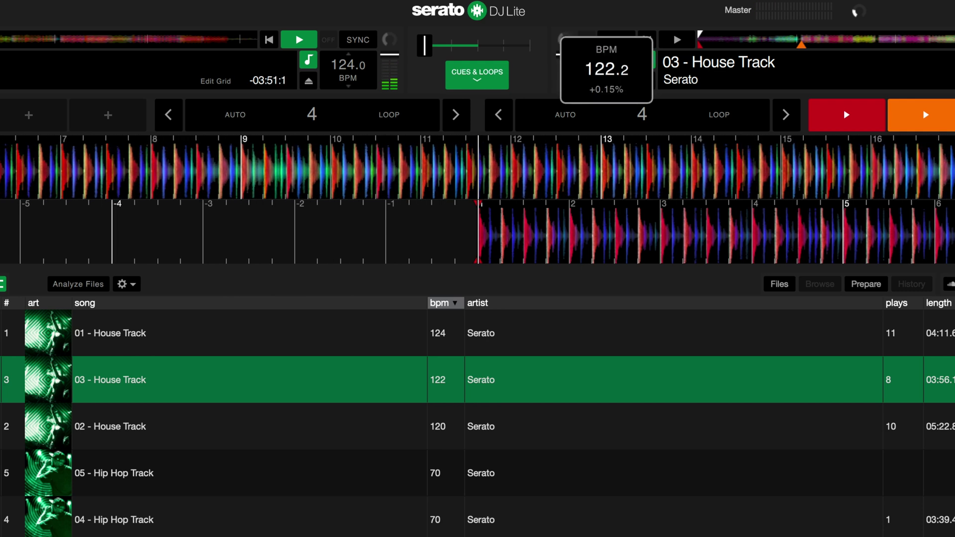
mouse_move(602, 74)
left_mouse_down()
mouse_move(603, 135)
mouse_move(602, 45)
mouse_move(603, 97)
left_mouse_up()
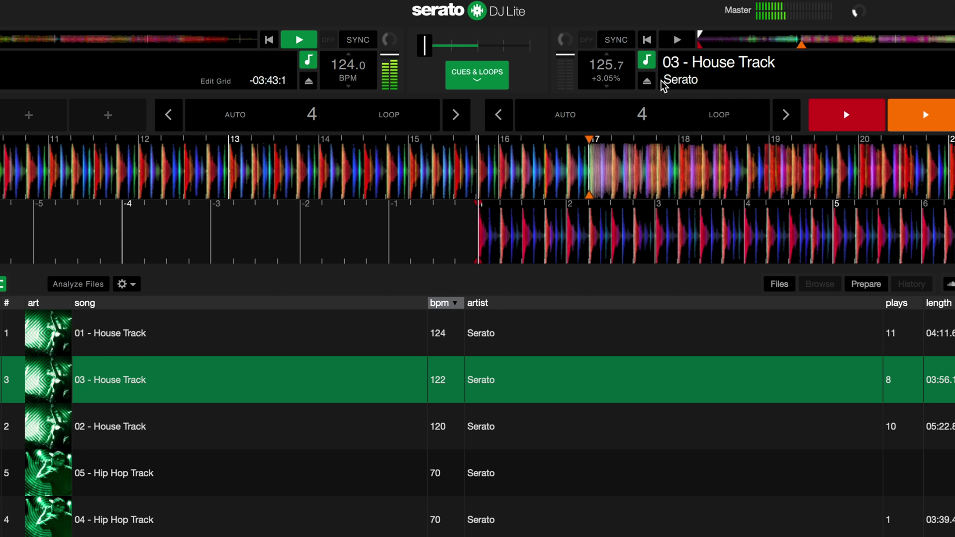
left_click(619, 41)
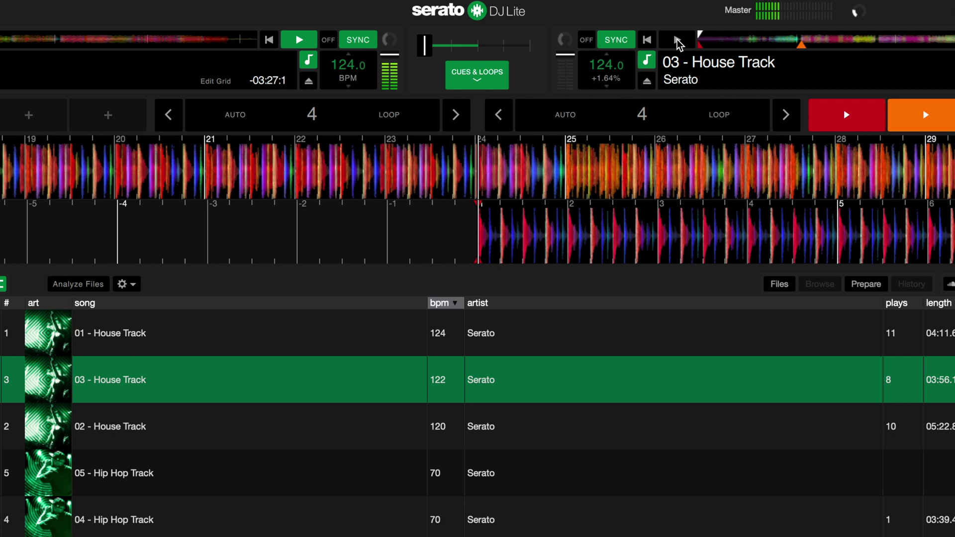
left_click(678, 43)
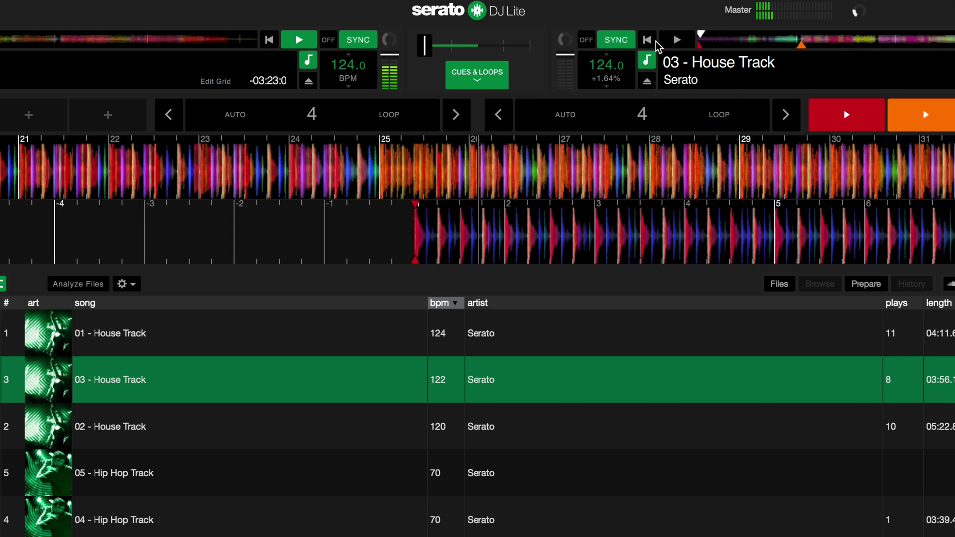
Step: Cue deck 2 back to its start and play it in time with deck 1 at 124 BPM
left_click(656, 43)
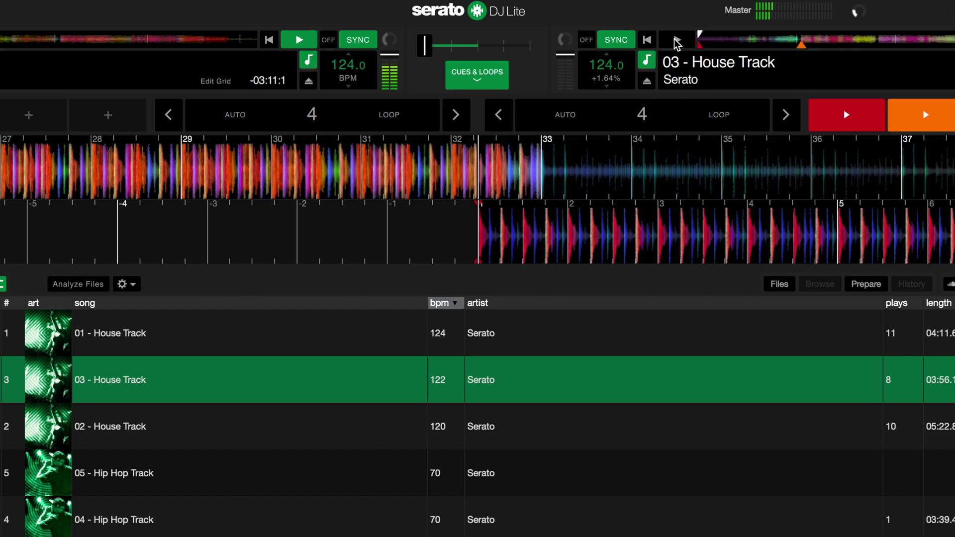
left_click(676, 40)
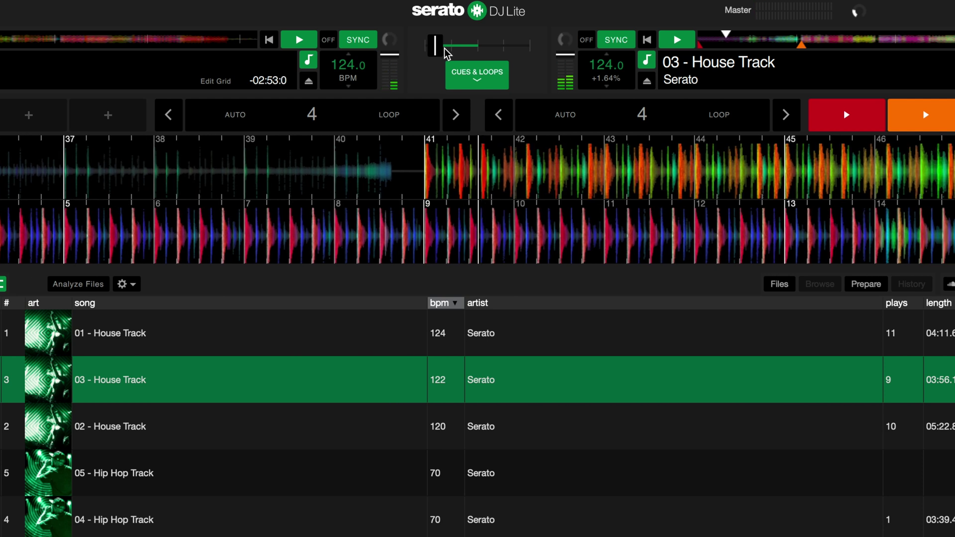
Step: Slide the crossfader right to bring in deck 2, then start a 4-beat auto loop on it
left_click_drag(445, 53, 448, 53)
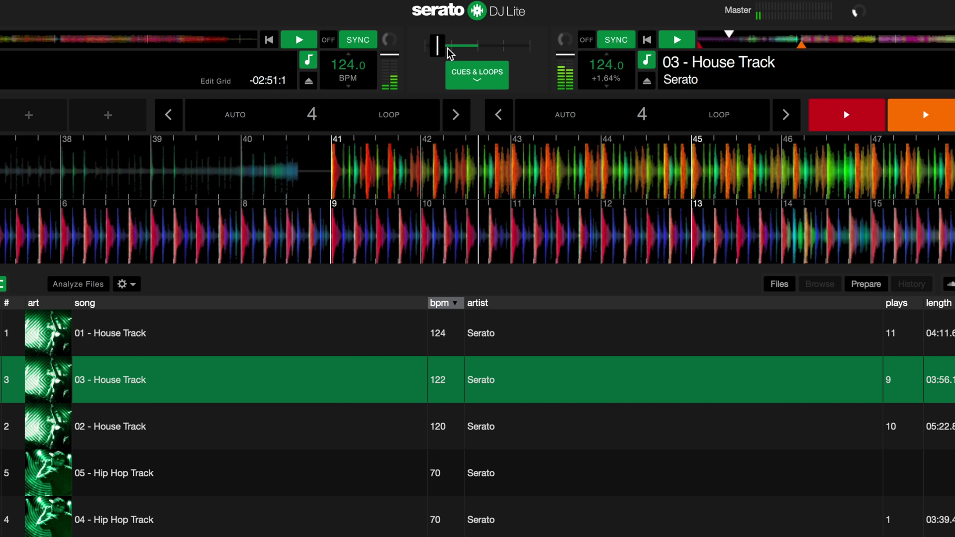
left_click_drag(448, 50, 548, 49)
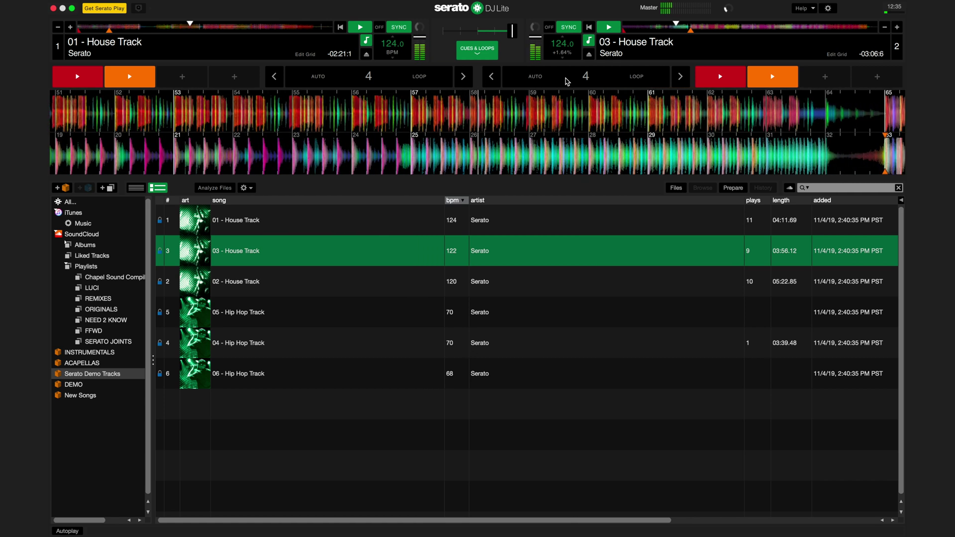
left_click(566, 81)
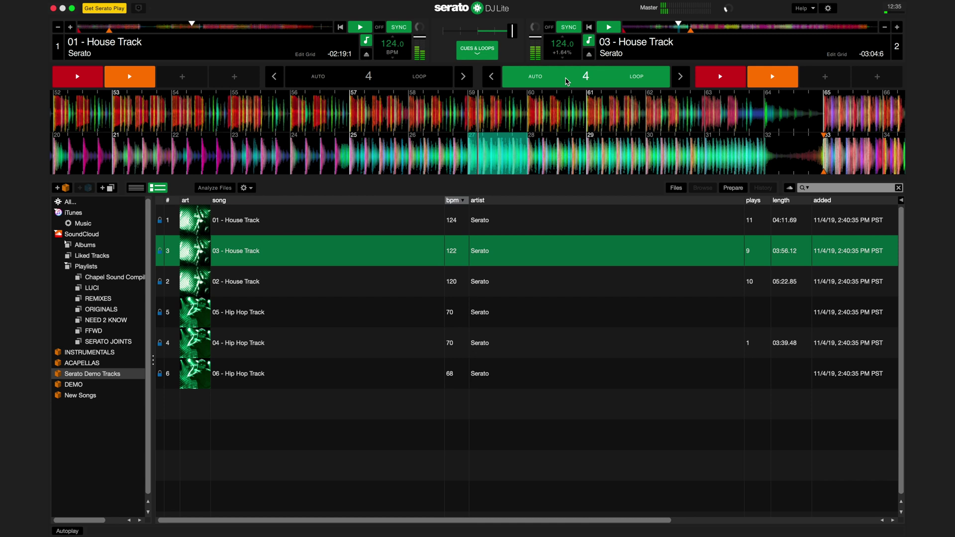